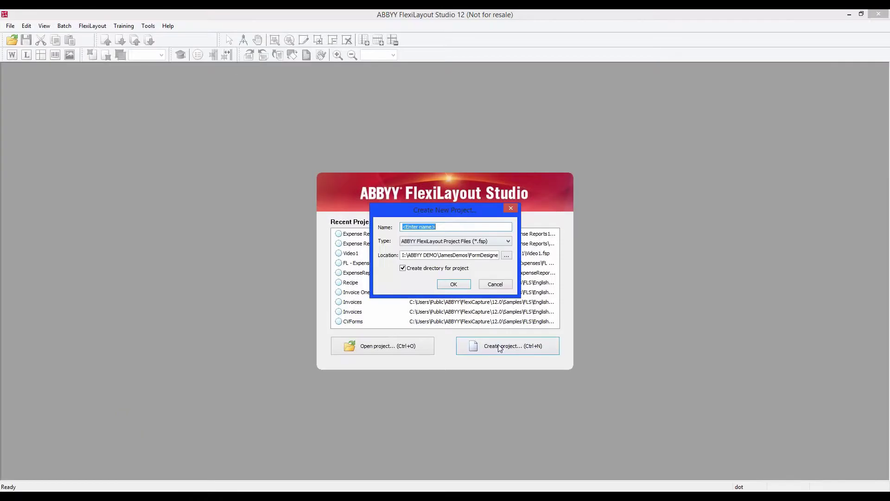
# Create the 'Expense Reports' FlexiLayout project and add the expense report page image
pyautogui.write('Expense Reports')
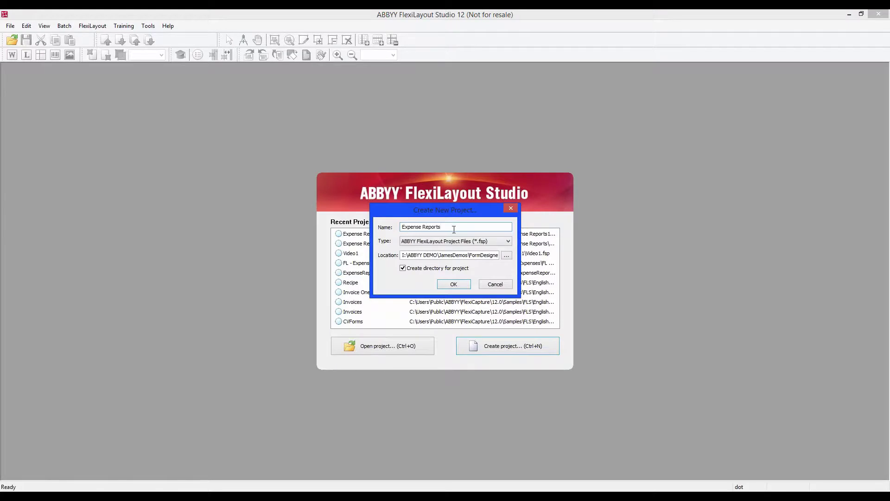
pyautogui.press('Return')
pyautogui.press('Return')
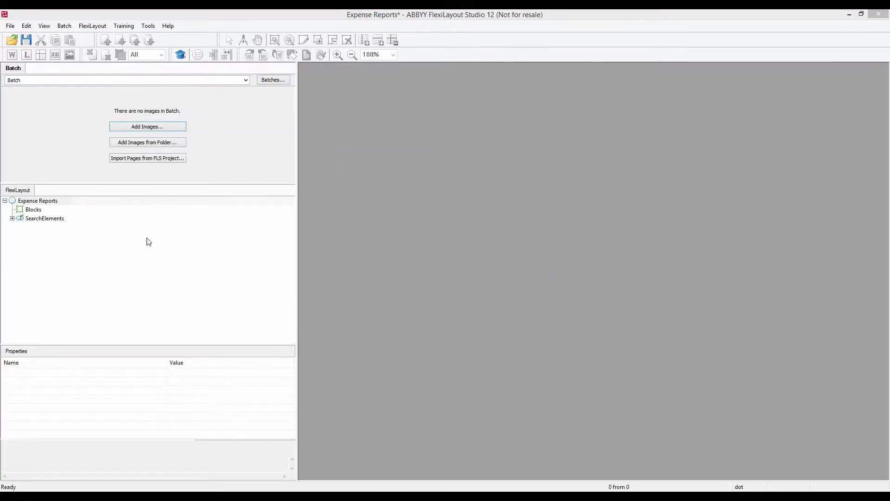
pyautogui.click(148, 127)
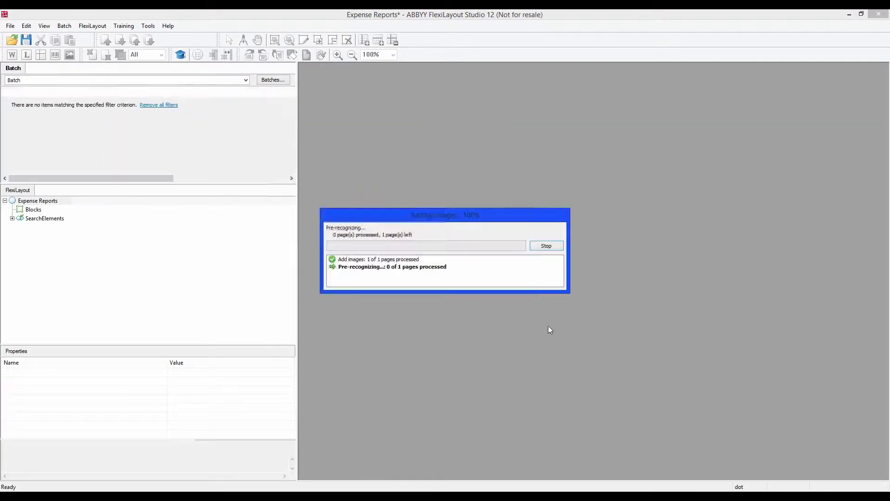
# Save the project and bring up the ExpenseReport element's properties
pyautogui.click(10, 26)
pyautogui.click(26, 40)
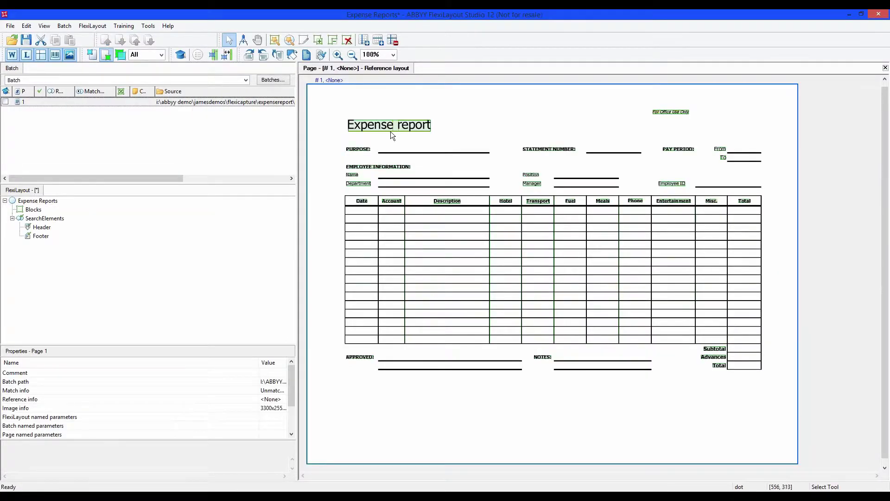
pyautogui.click(390, 132)
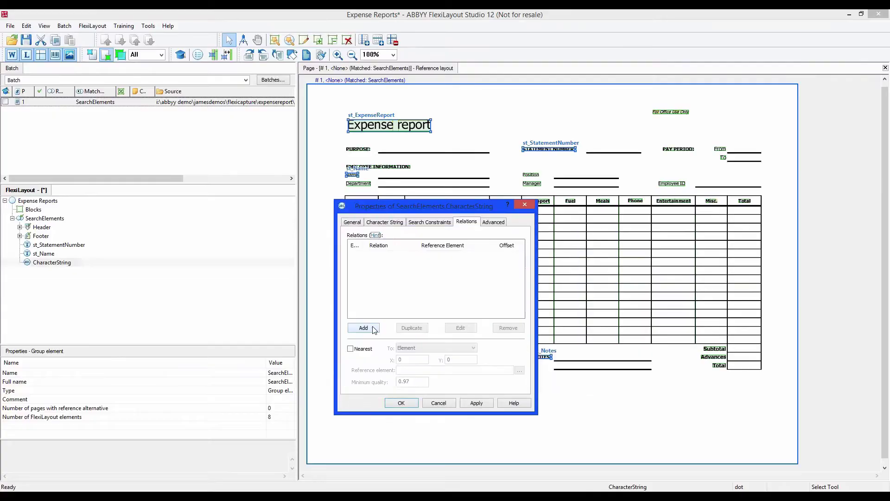
# Add a 'Left of' relation to the element
pyautogui.click(360, 326)
pyautogui.click(364, 299)
pyautogui.click(359, 305)
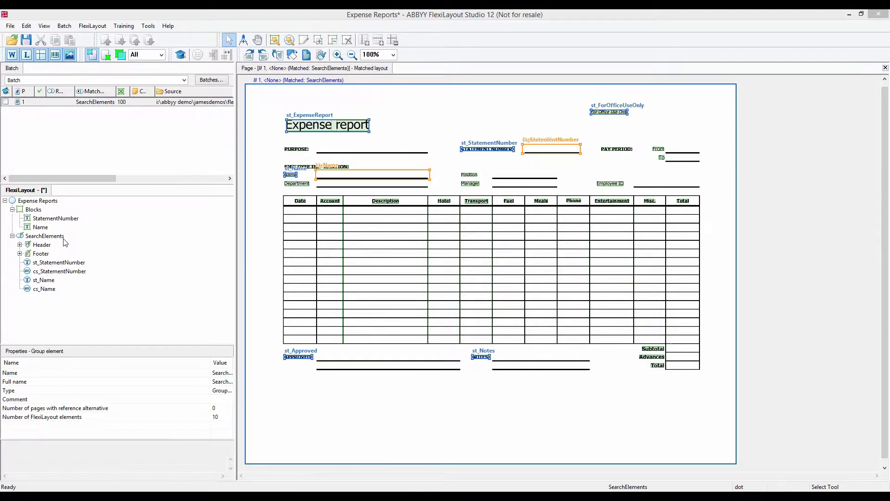
# Create an Expenses table block with a Data column, located by the tl_Expenses table element
pyautogui.rightClick(33, 209)
pyautogui.click(141, 231)
pyautogui.click(407, 232)
pyautogui.click(533, 252)
pyautogui.write('Data')
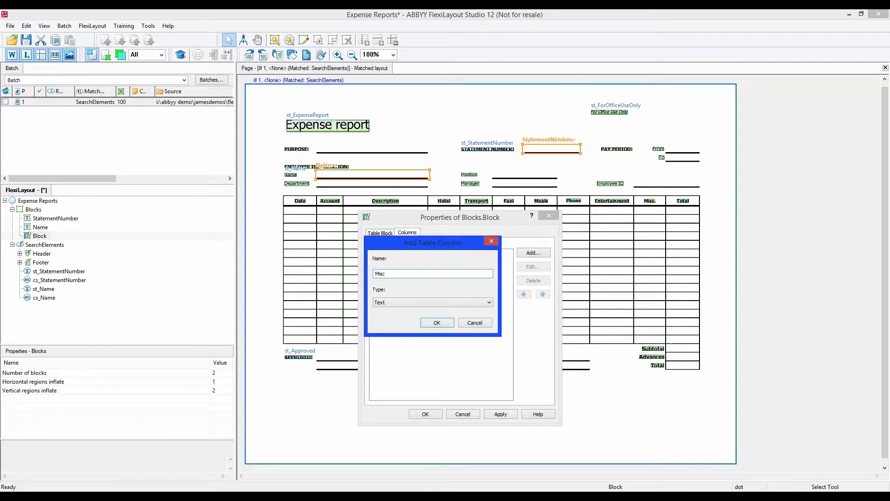
pyautogui.click(437, 322)
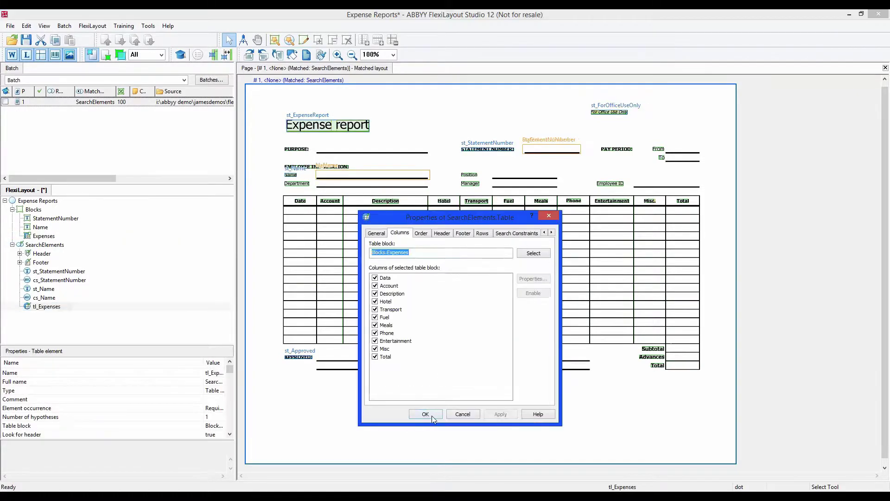
pyautogui.click(425, 414)
pyautogui.click(463, 233)
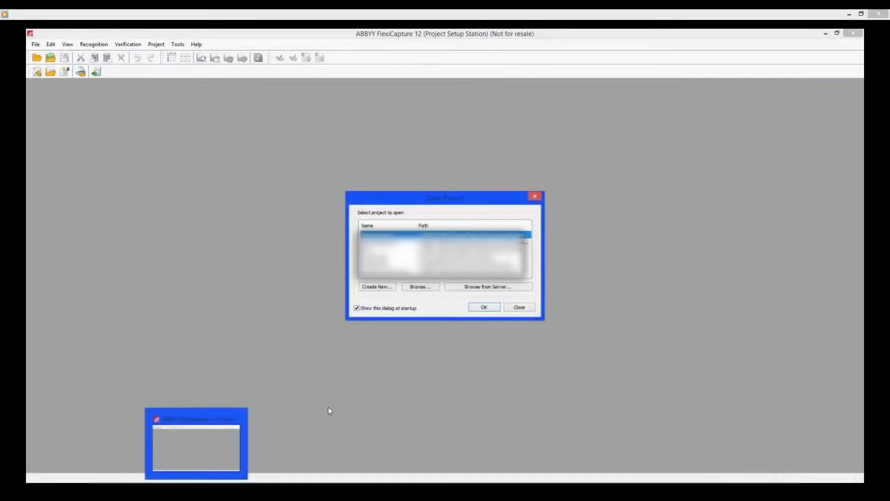
# Create a new project file named 'Expense Report' in the FlexiCapture folder
pyautogui.click(389, 286)
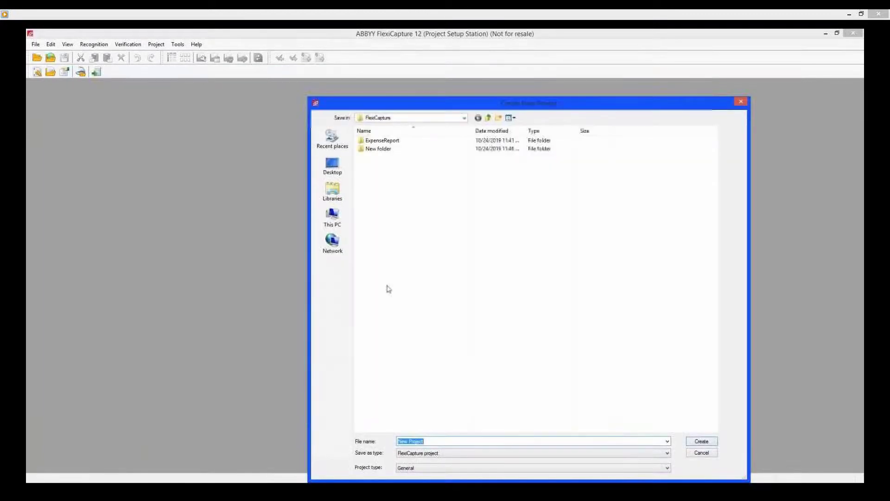
pyautogui.write('E')
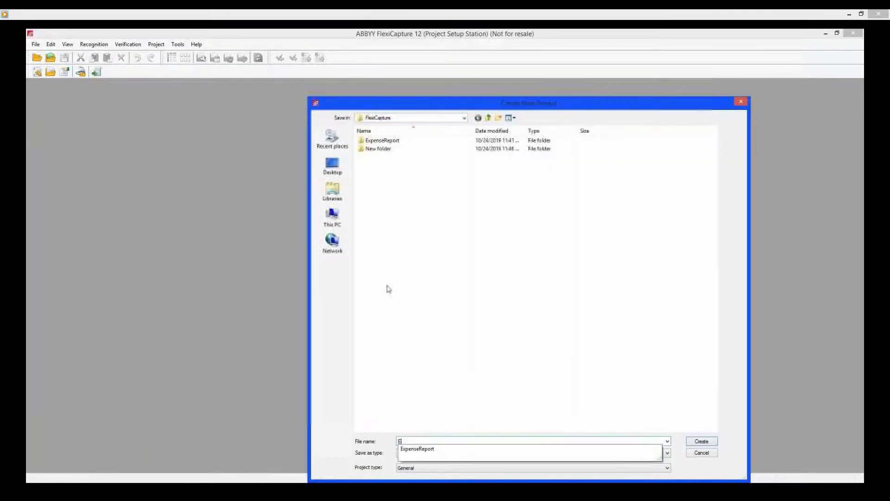
pyautogui.write('xpense Re')
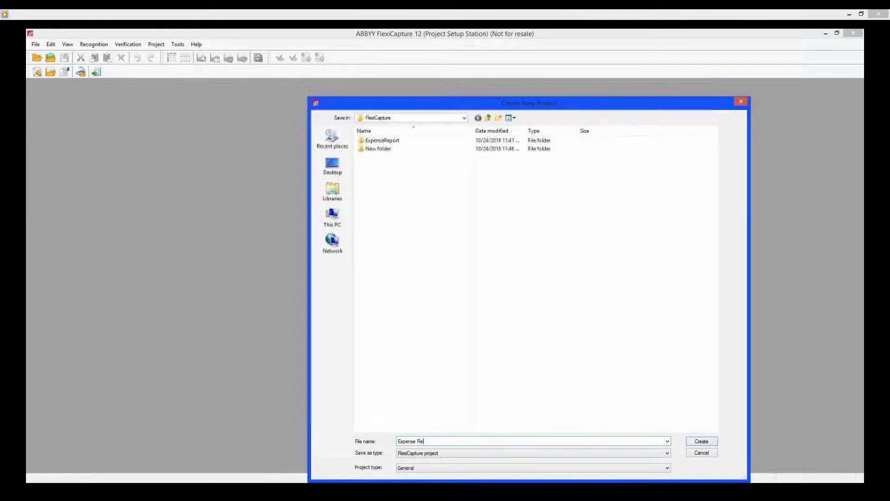
pyautogui.write('port')
pyautogui.click(703, 443)
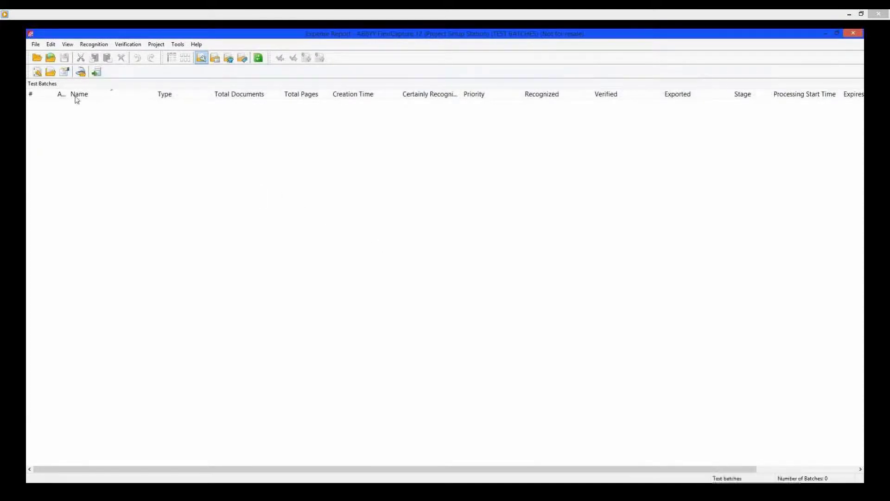
# Begin a new document definition of type Semi-structured documents
pyautogui.click(37, 72)
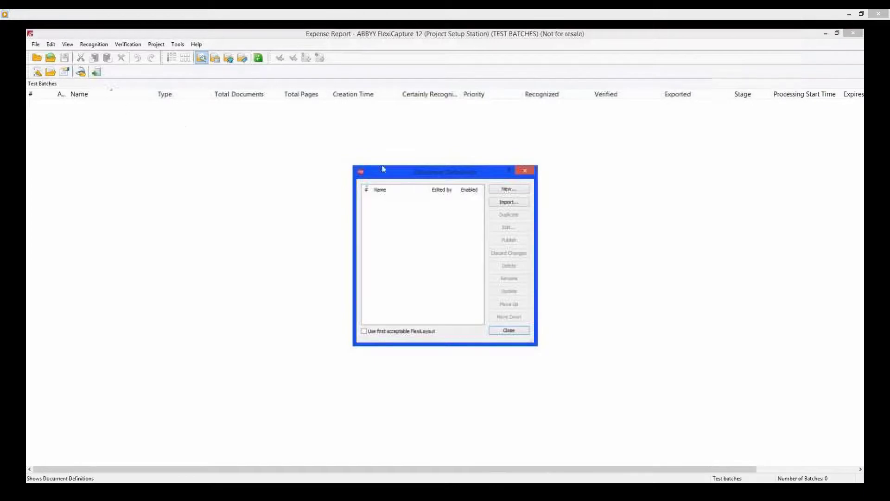
pyautogui.click(509, 190)
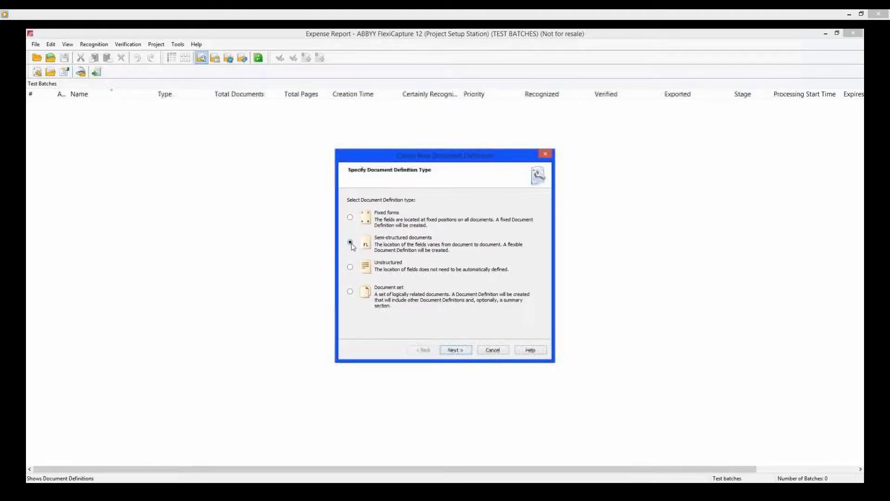
pyautogui.click(455, 350)
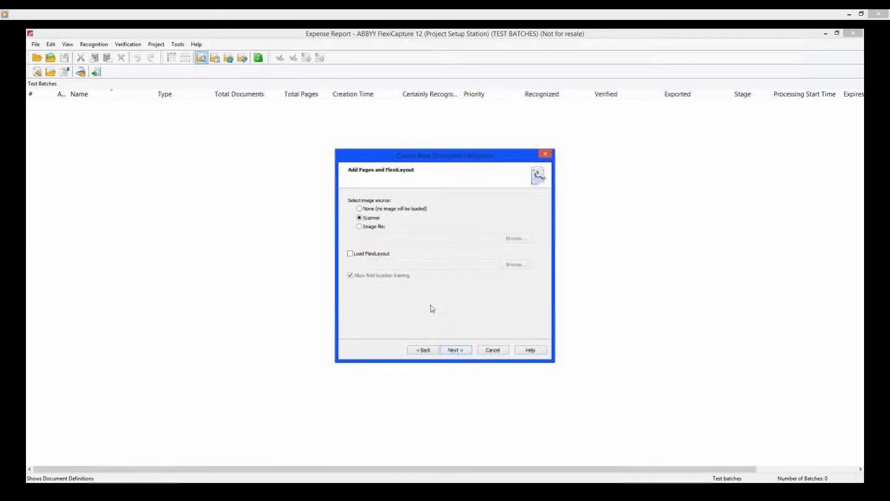
# Use the image file 'expense report completed.pdf' as the page source
pyautogui.click(360, 227)
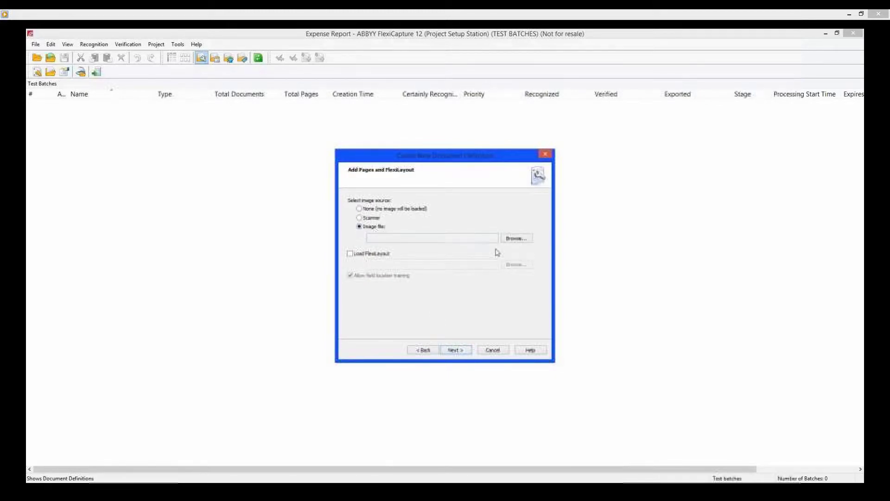
pyautogui.click(513, 240)
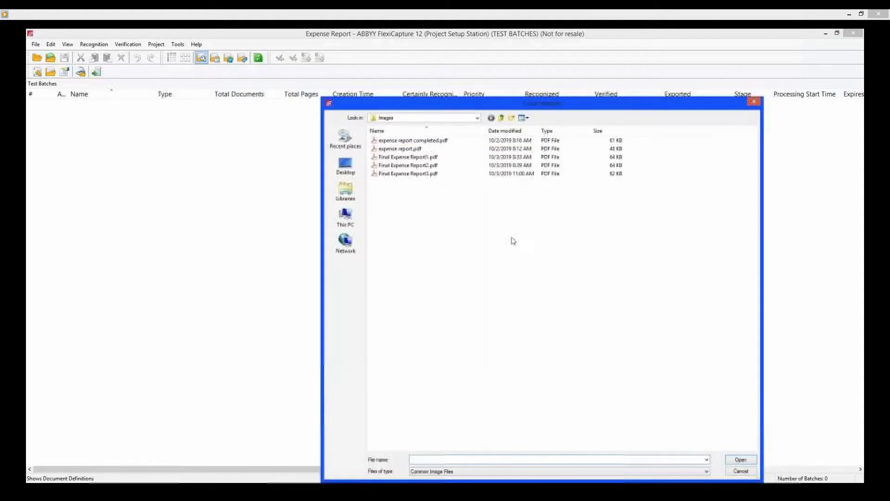
pyautogui.click(439, 140)
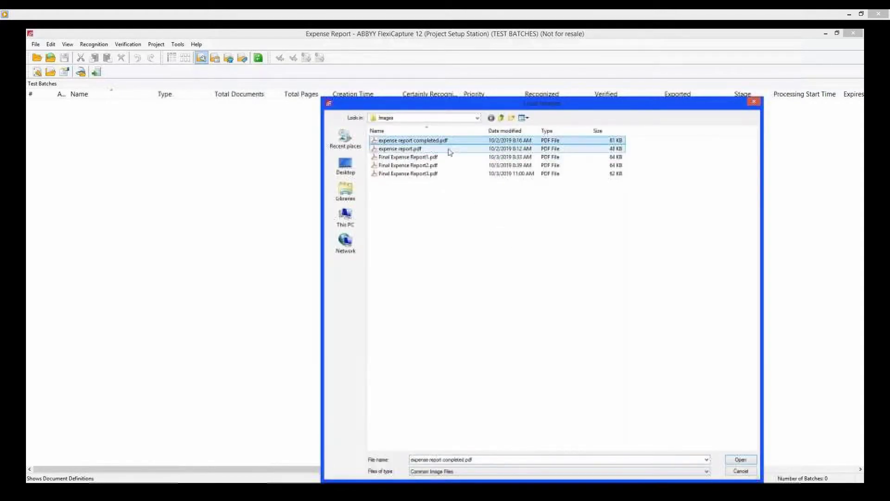
pyautogui.click(740, 459)
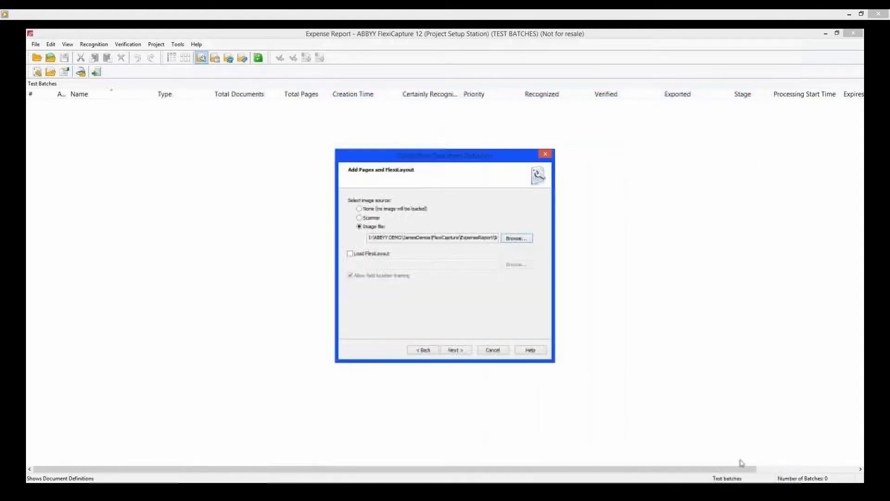
# Load the existing FlexiLayout 'Expense Reports.afl' into the definition
pyautogui.click(350, 254)
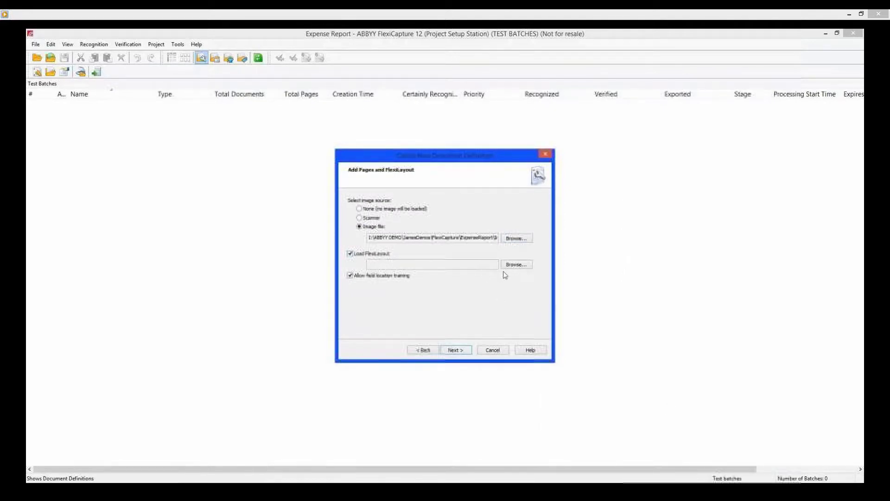
pyautogui.click(515, 265)
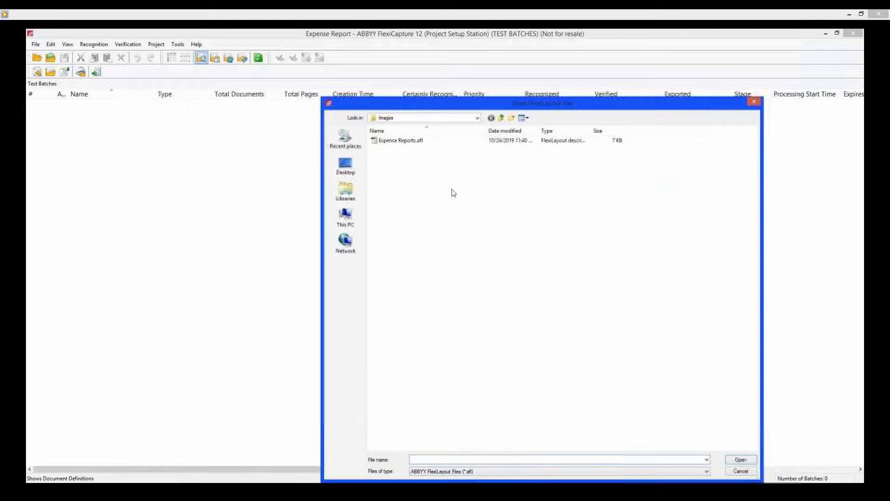
pyautogui.click(420, 144)
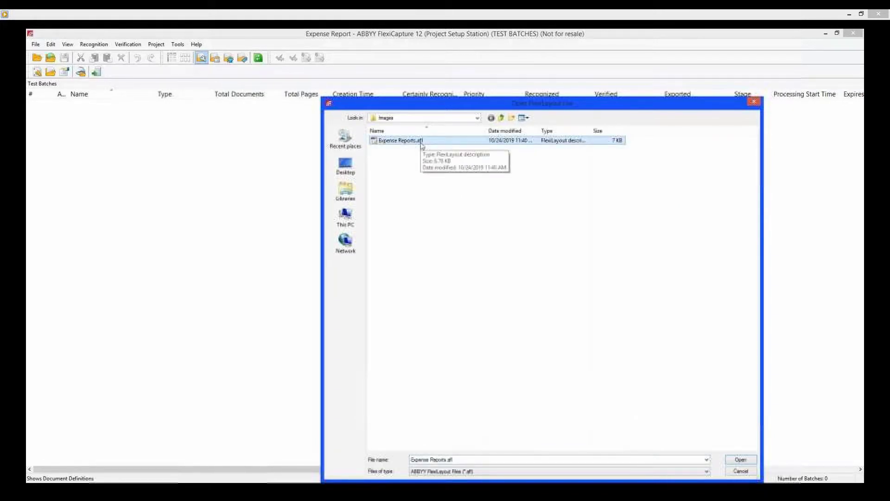
pyautogui.click(740, 460)
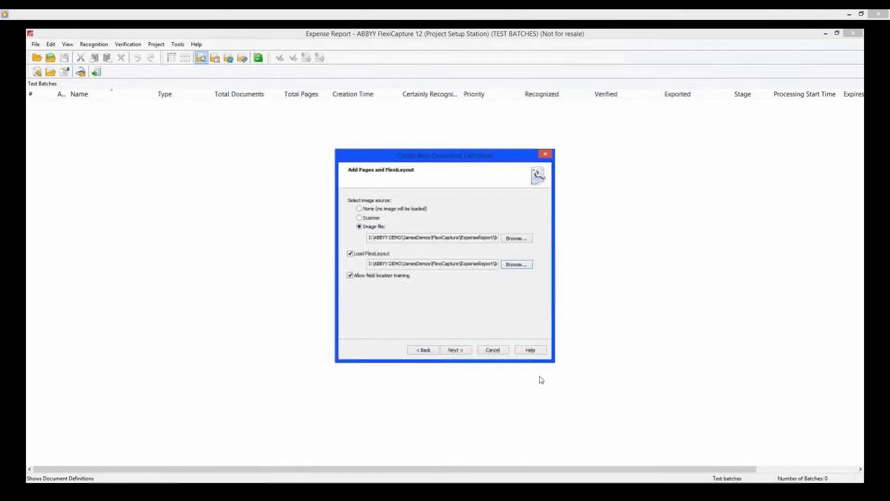
# Name the definition 'Expense Report' and finish the wizard
pyautogui.click(455, 350)
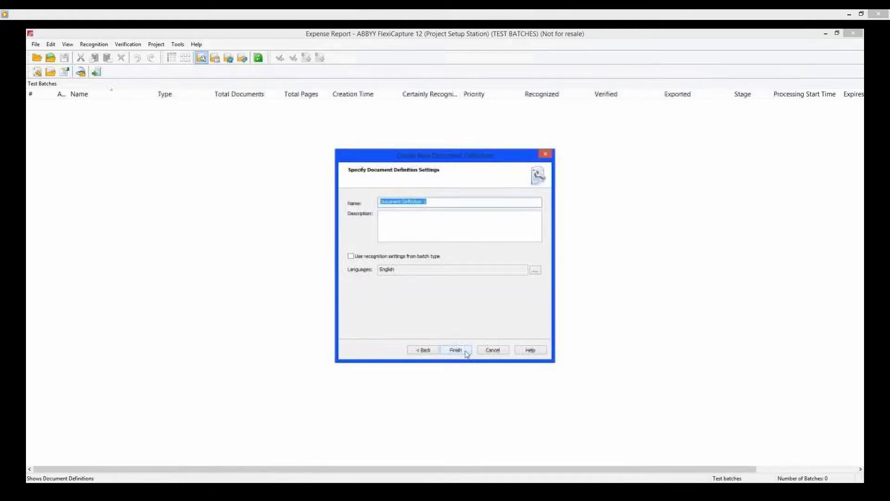
pyautogui.write('Expense Report')
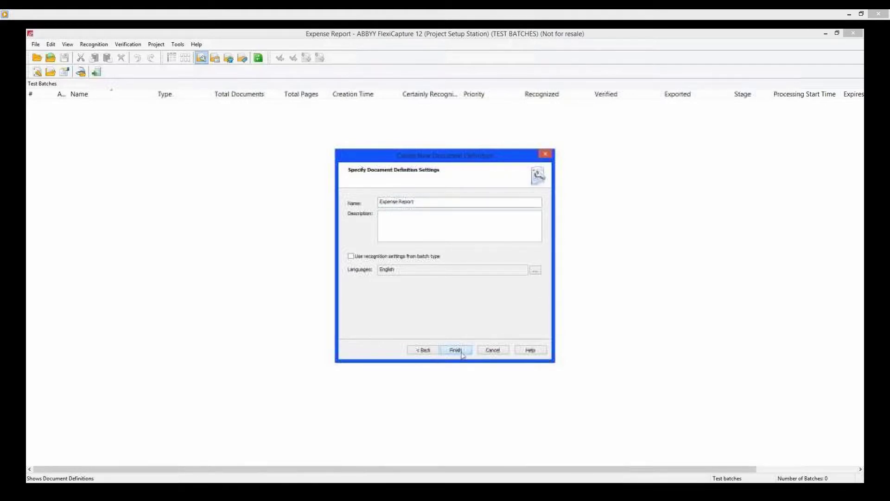
pyautogui.click(455, 349)
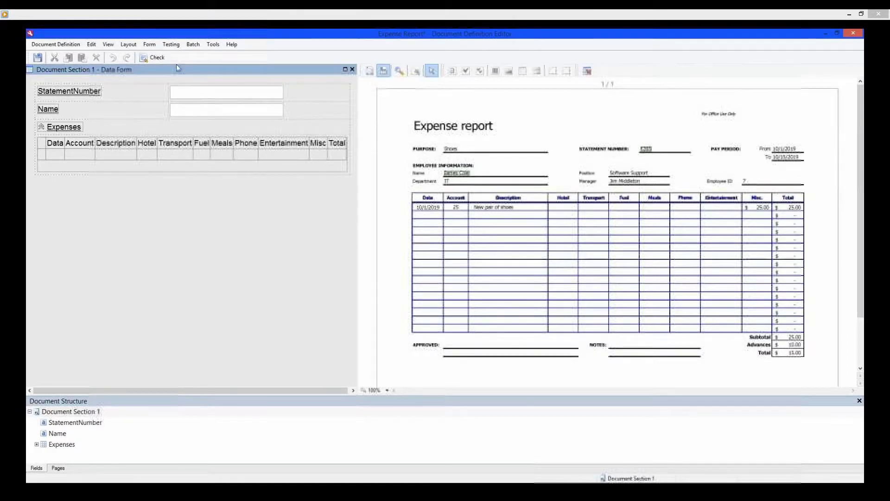
pyautogui.moveTo(178, 70); pyautogui.dragTo(160, 80)
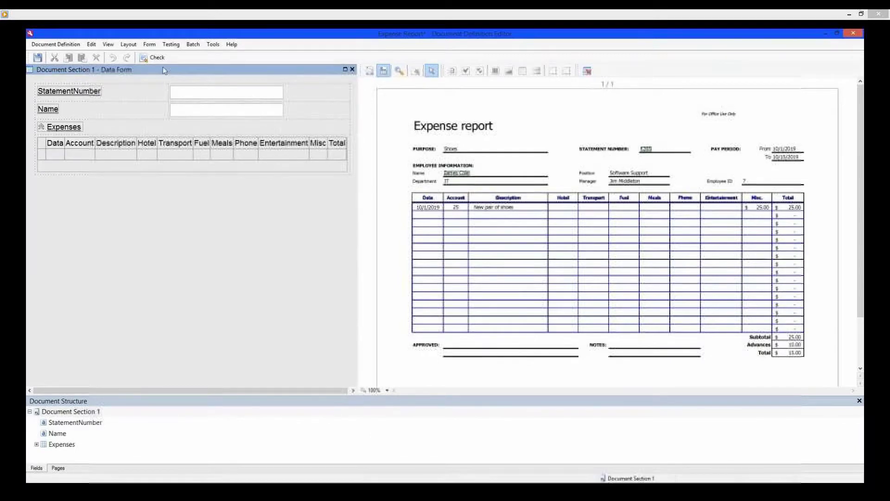
# Run a recognition test on the sample form and save the definition
pyautogui.click(171, 44)
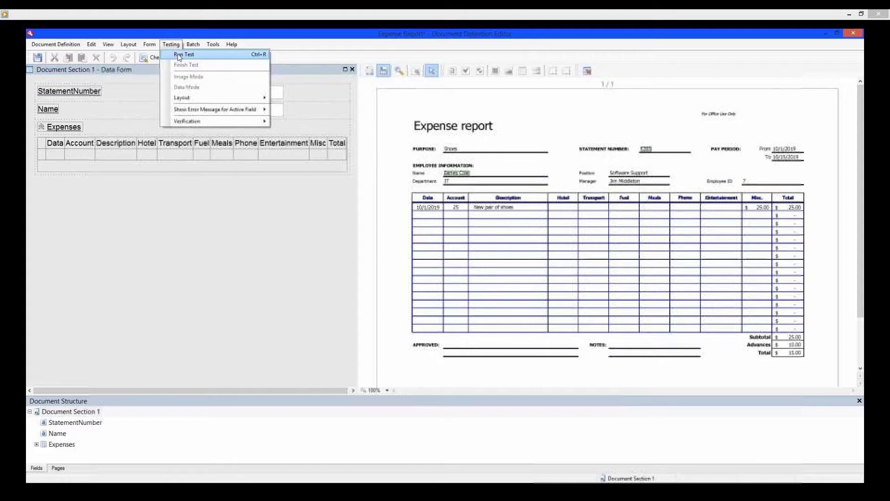
pyautogui.click(178, 55)
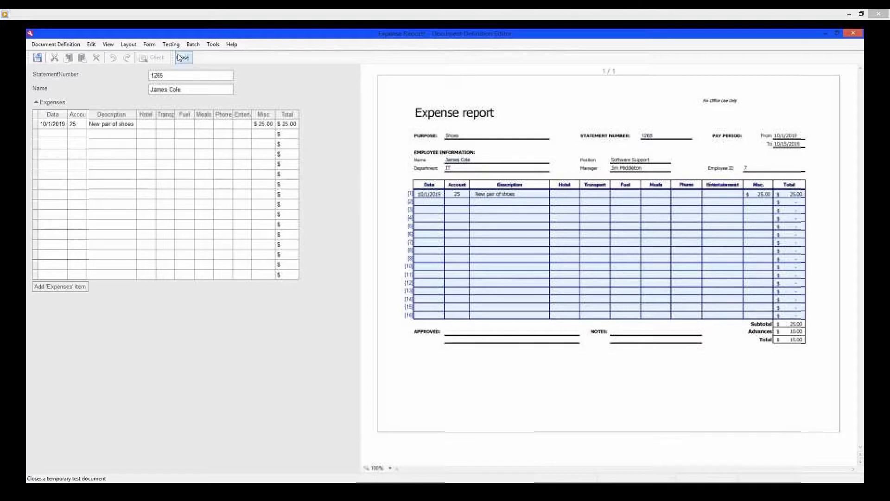
pyautogui.click(39, 58)
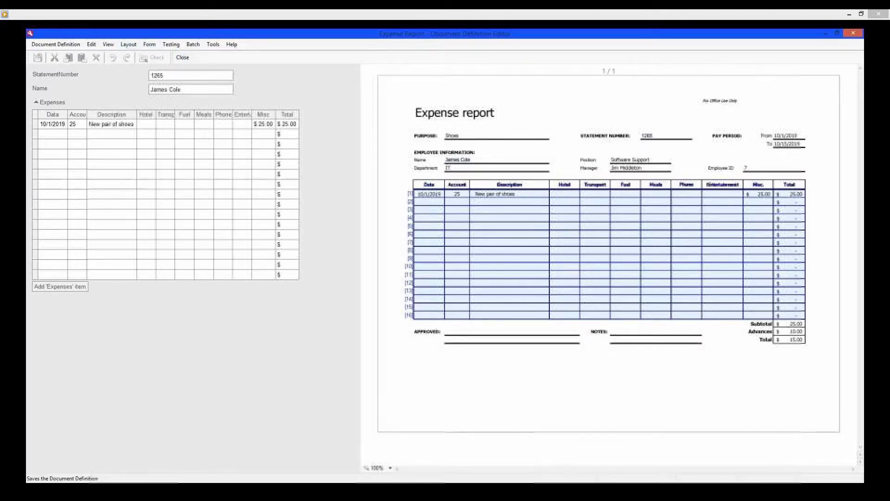
# Leave test mode and close the Document Definition Editor
pyautogui.click(64, 44)
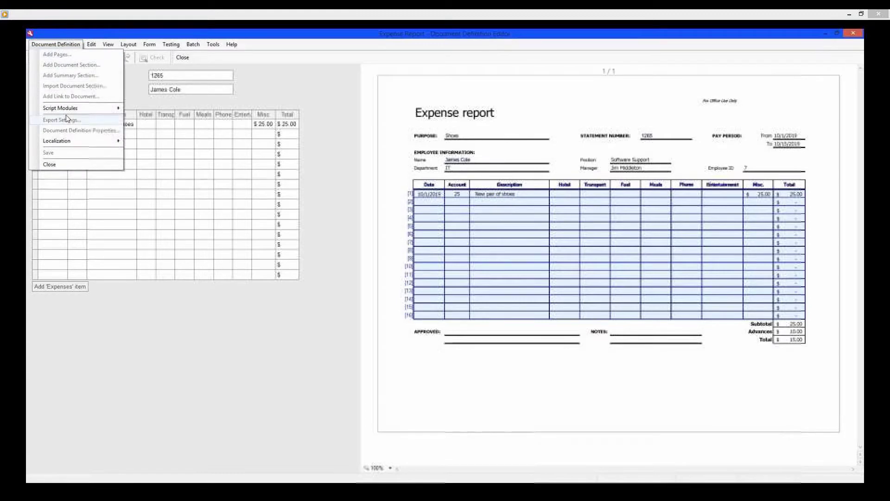
pyautogui.click(51, 165)
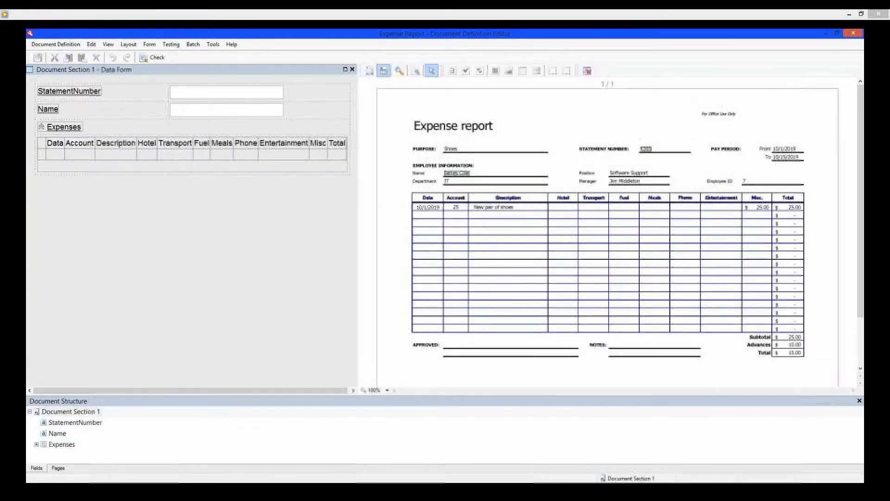
pyautogui.click(49, 44)
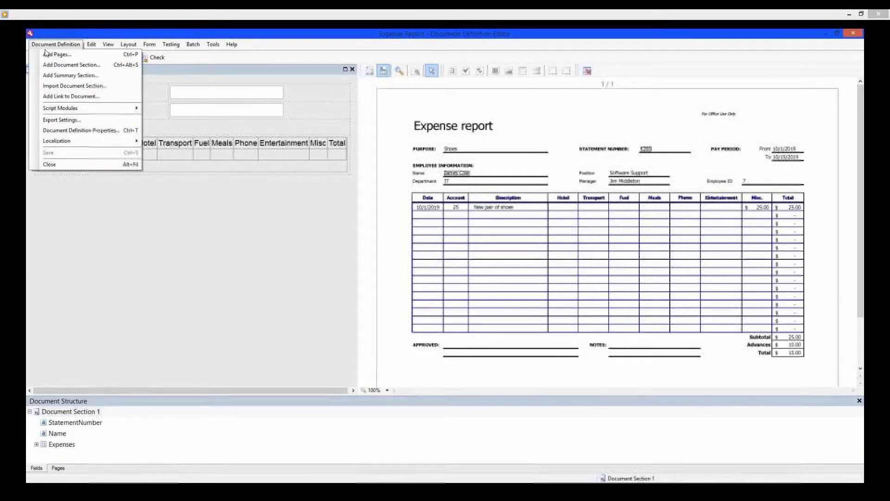
pyautogui.click(51, 165)
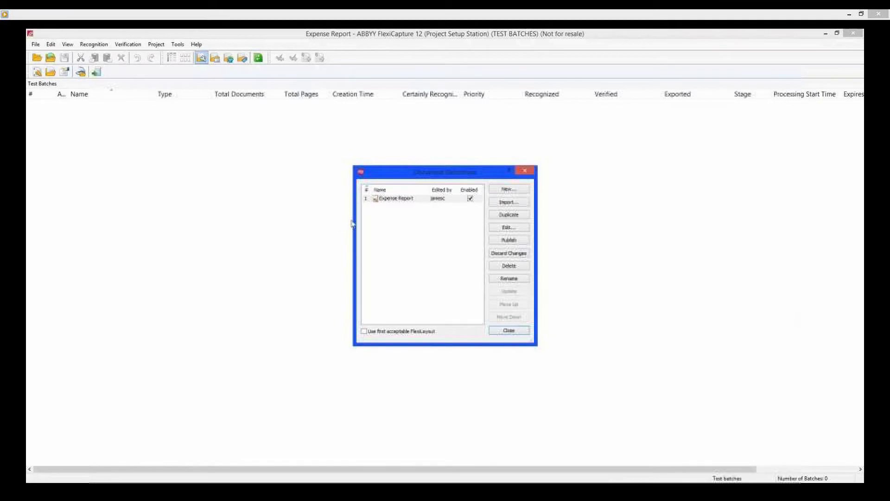
# Publish Expense Report, confirm with Yes, and dismiss the Document Definitions dialog
pyautogui.click(508, 239)
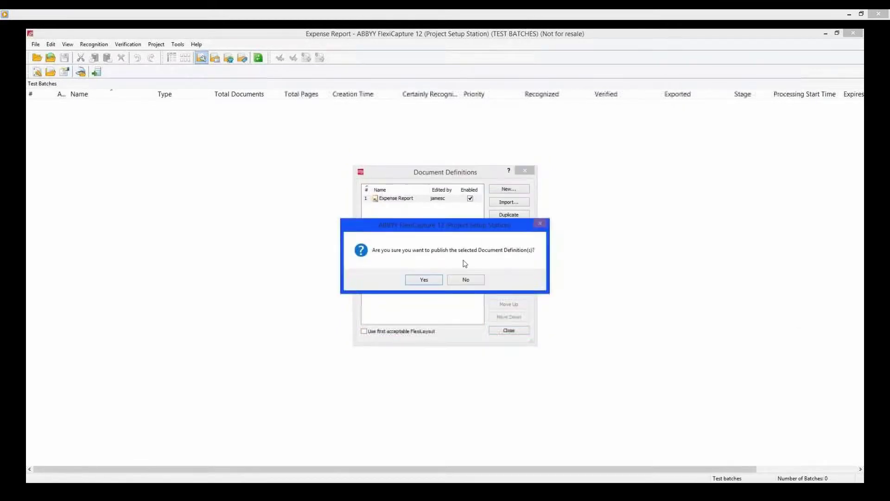
pyautogui.click(423, 280)
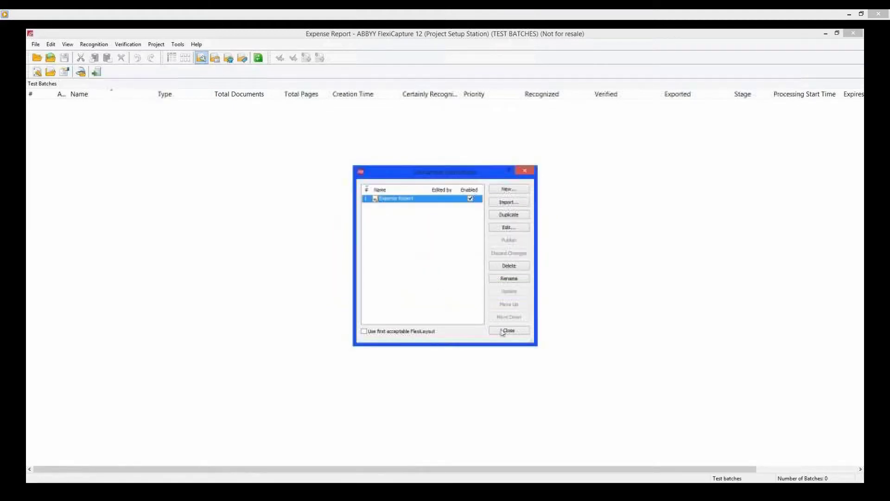
pyautogui.click(509, 331)
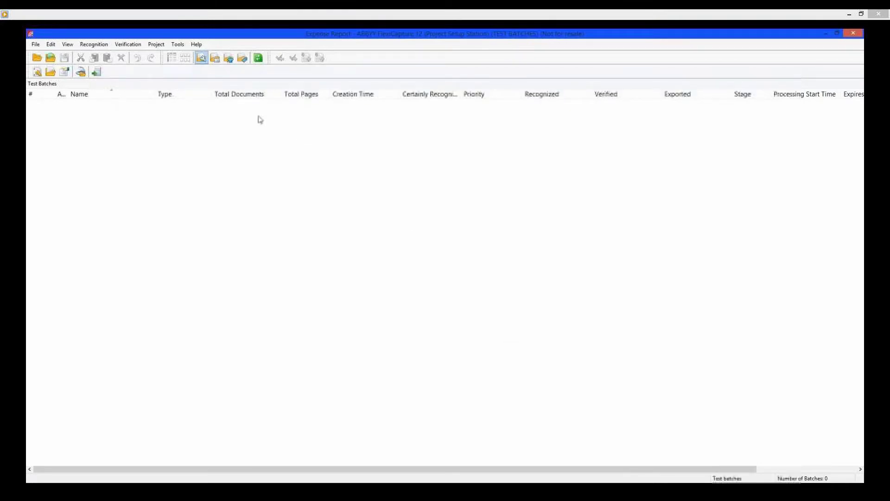
# Start a new batch type from Project > Batch Types, keeping image processing defaults
pyautogui.click(162, 45)
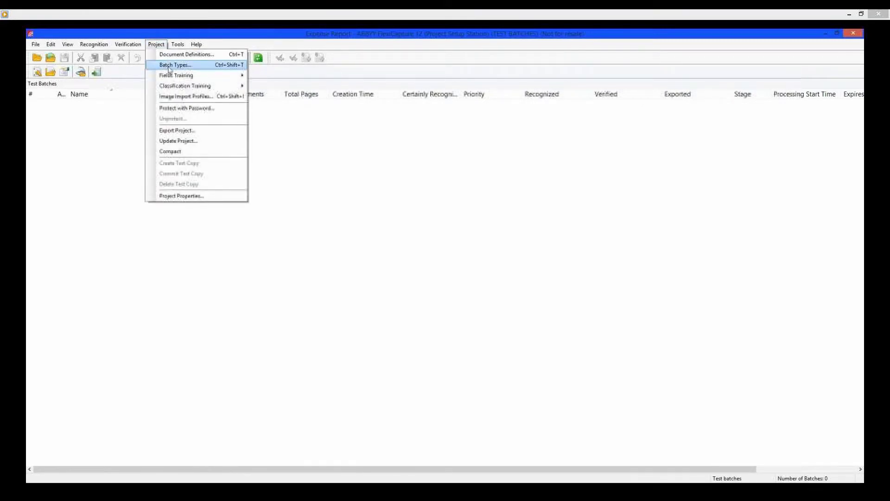
pyautogui.click(170, 69)
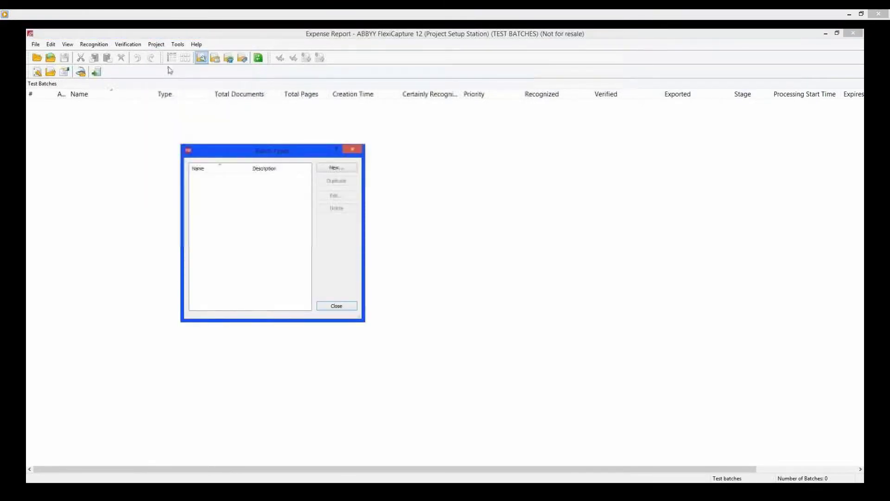
pyautogui.click(339, 171)
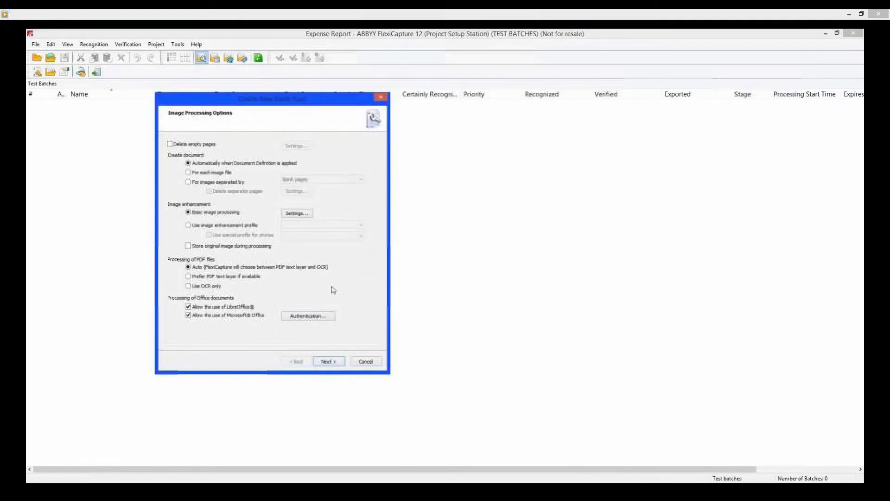
pyautogui.click(328, 361)
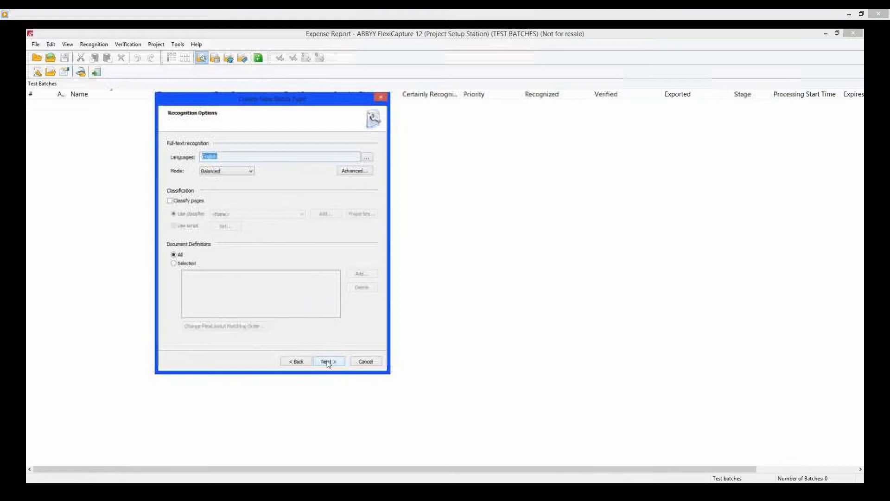
# Restrict the batch type to the Expense Report definition and advance to export options
pyautogui.click(181, 265)
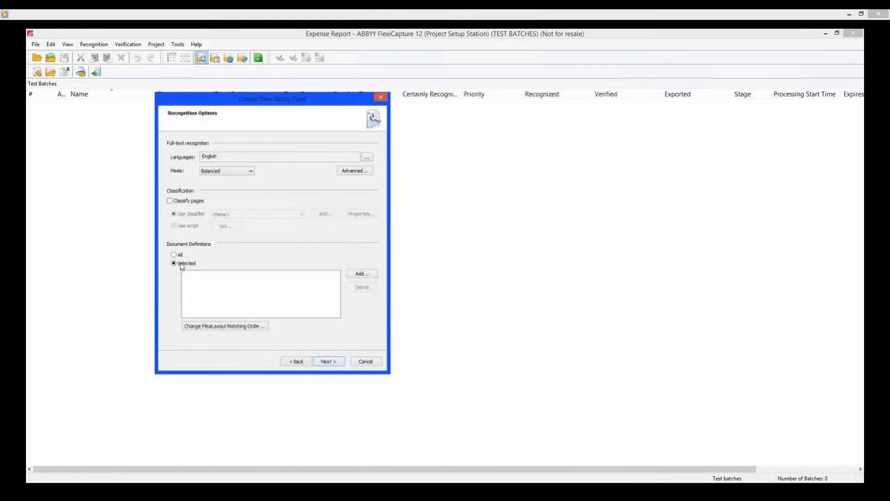
pyautogui.click(359, 274)
pyautogui.click(280, 288)
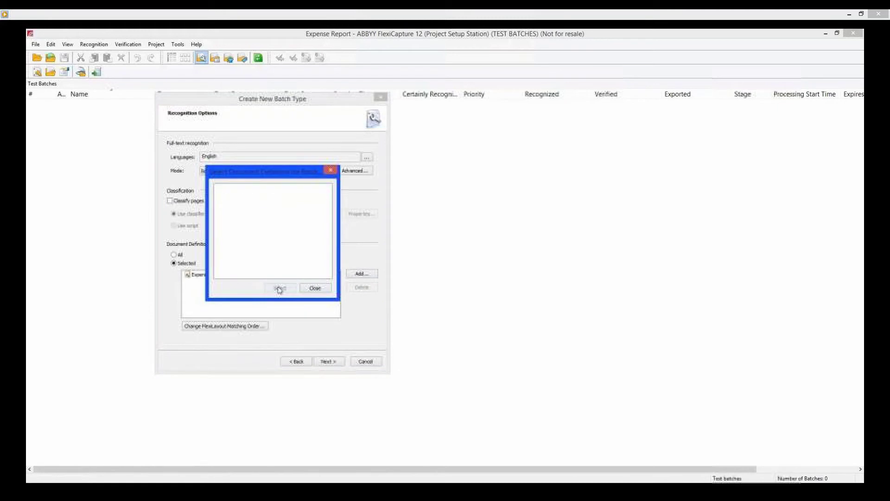
pyautogui.click(314, 288)
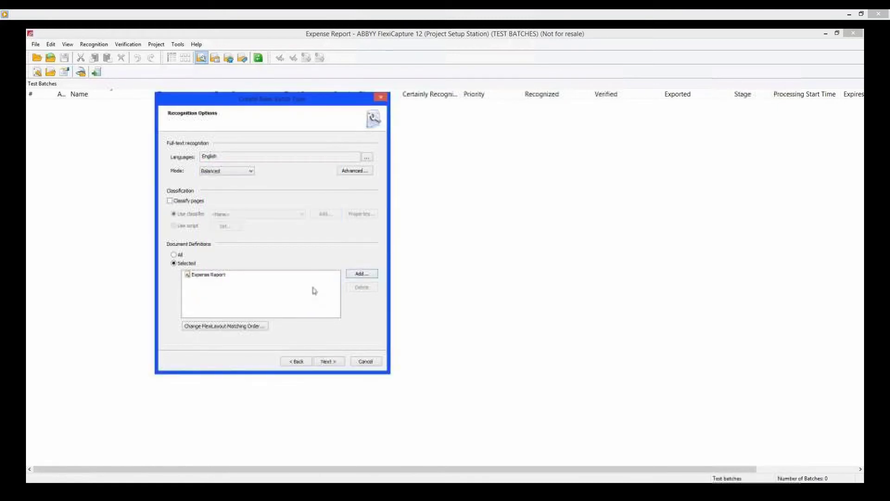
pyautogui.click(329, 361)
pyautogui.click(336, 364)
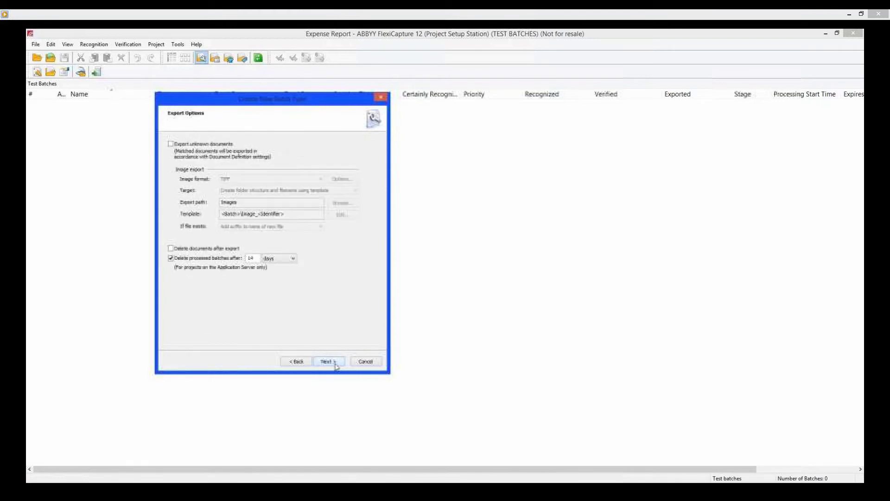
# Keep export and workflow defaults, name the batch type 'ExpenseReports', finish, and close Batch Types
pyautogui.click(335, 364)
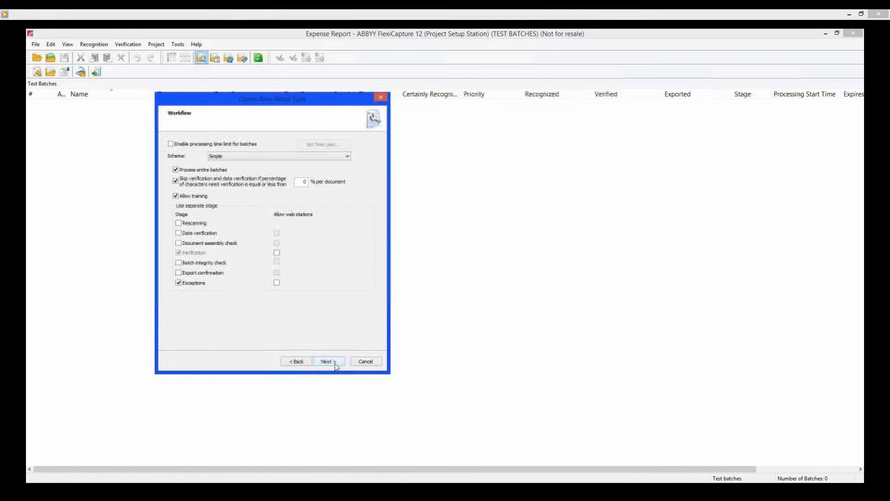
pyautogui.click(328, 361)
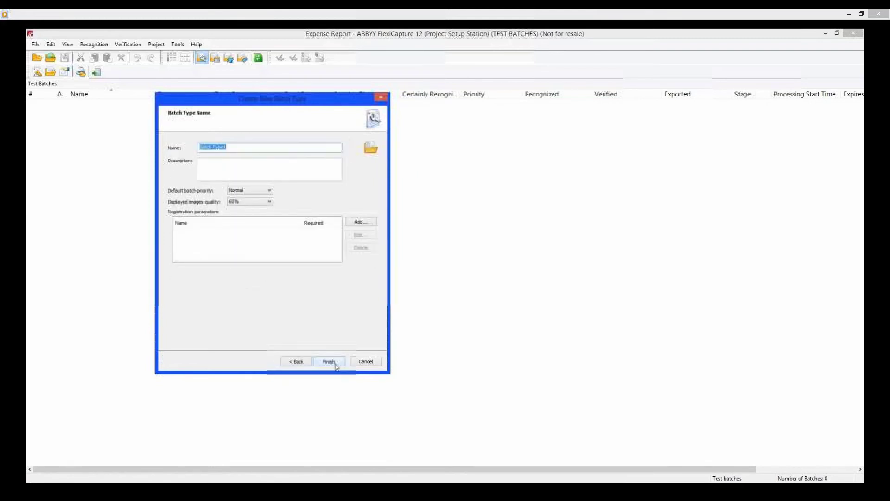
pyautogui.write('ExpenseReports')
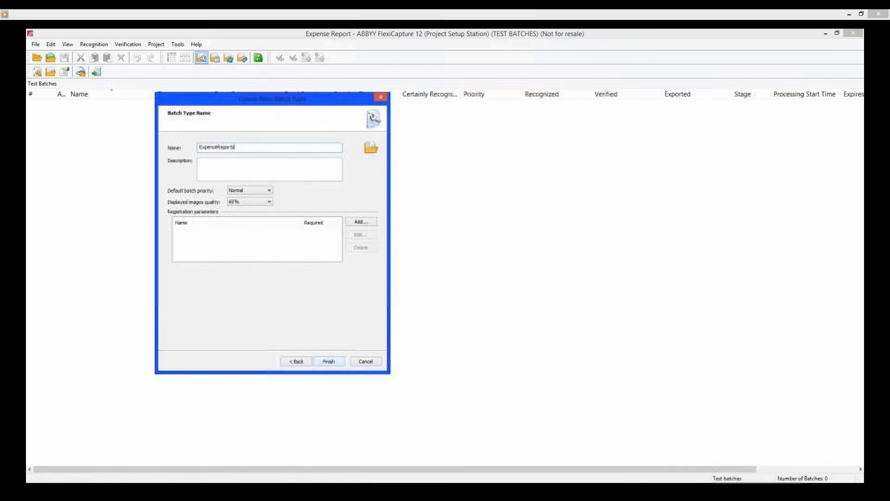
pyautogui.click(329, 361)
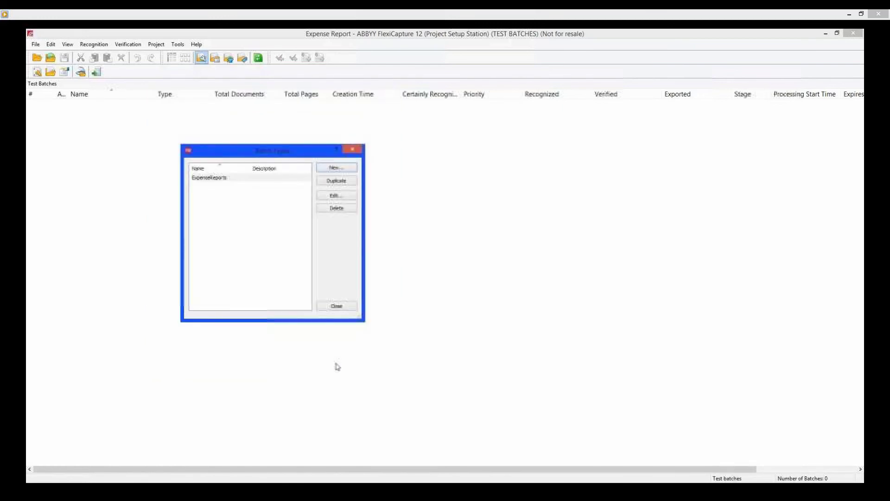
pyautogui.click(338, 307)
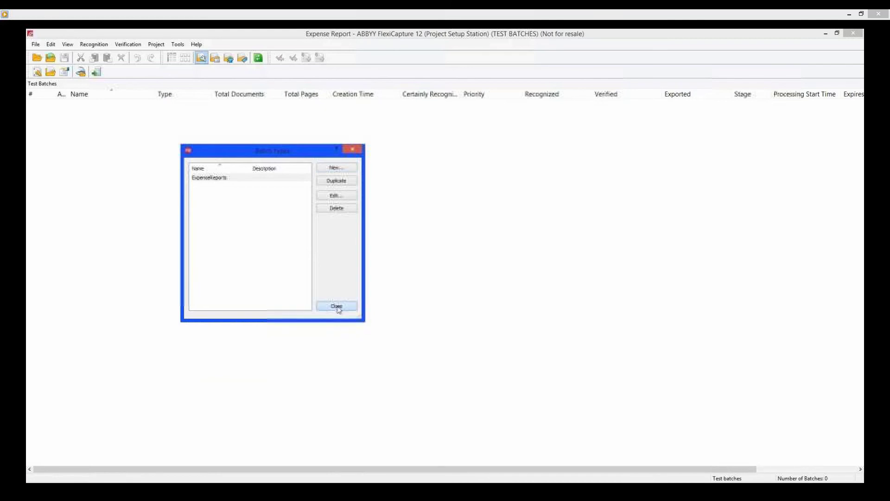